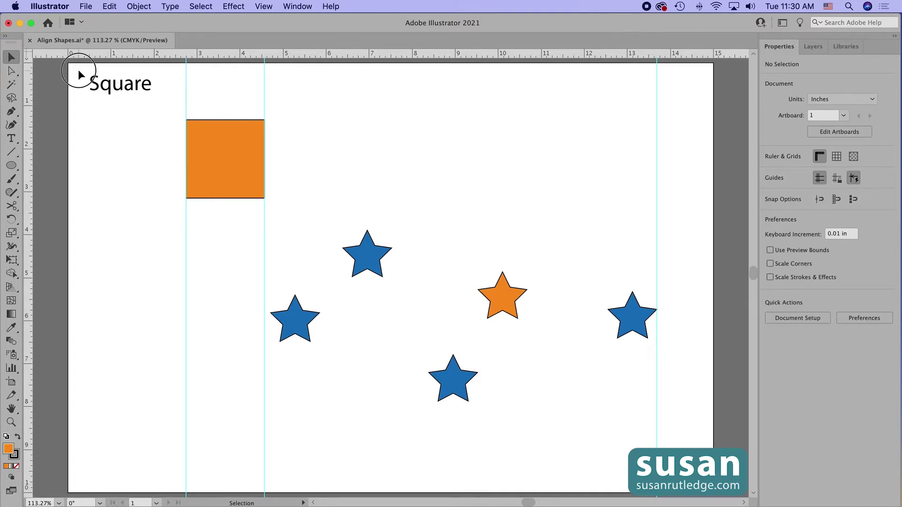
Select the Square label and orange square and centre them horizontally on the artboard.
{"action": "left_click_drag", "start_coordinate": [79, 72], "coordinate": [276, 215]}
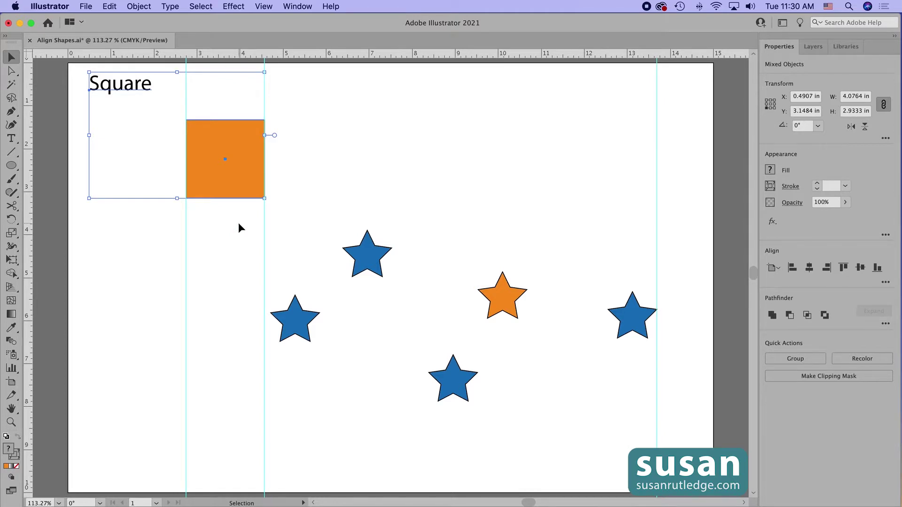
{"action": "left_click", "coordinate": [809, 268]}
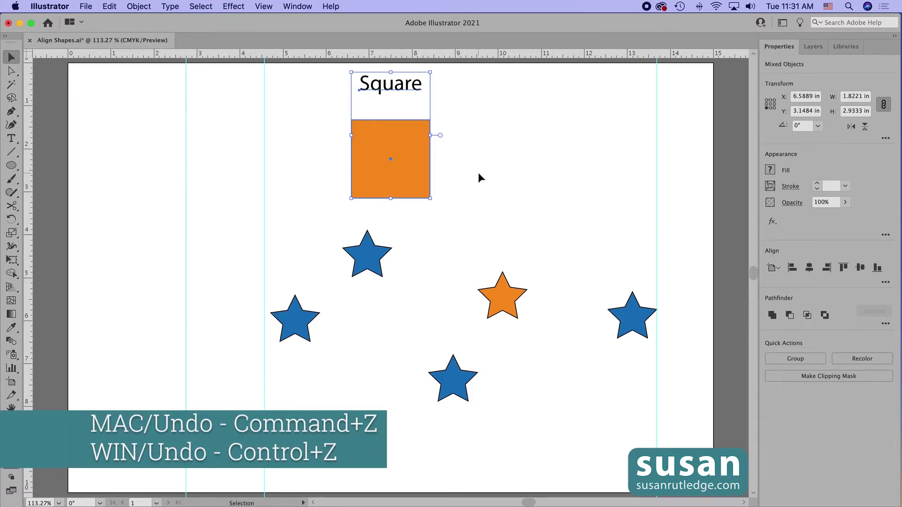
Undo, re-centre the label and square using Align to Selection, and drag the pair onto the guides.
{"action": "key", "text": "super+z"}
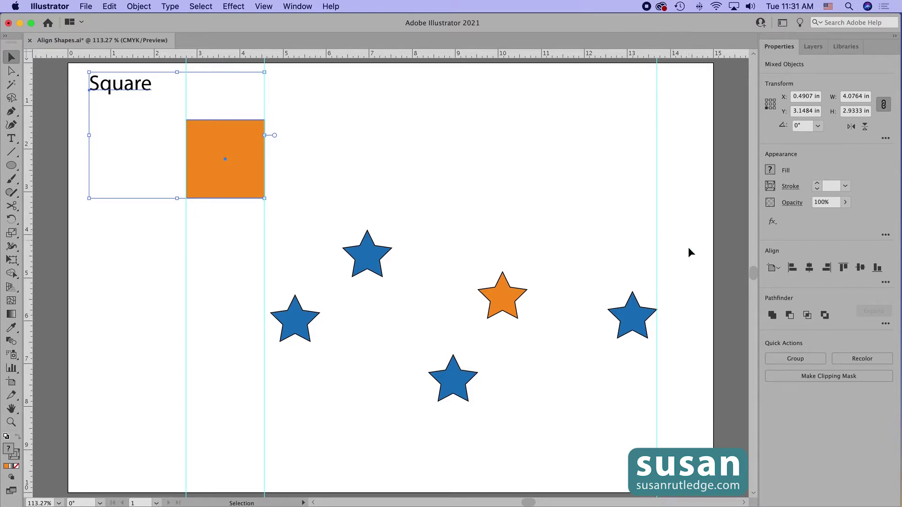
{"action": "left_click", "coordinate": [779, 272]}
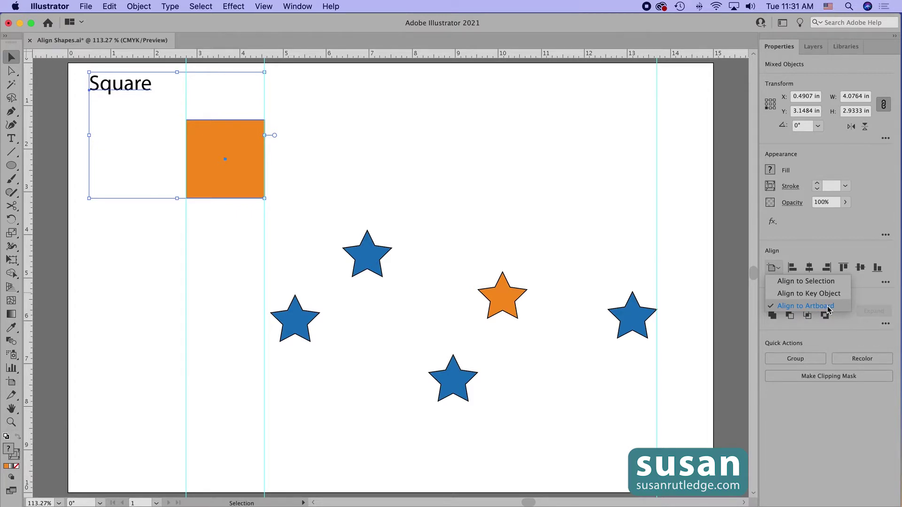
{"action": "left_click", "coordinate": [811, 282]}
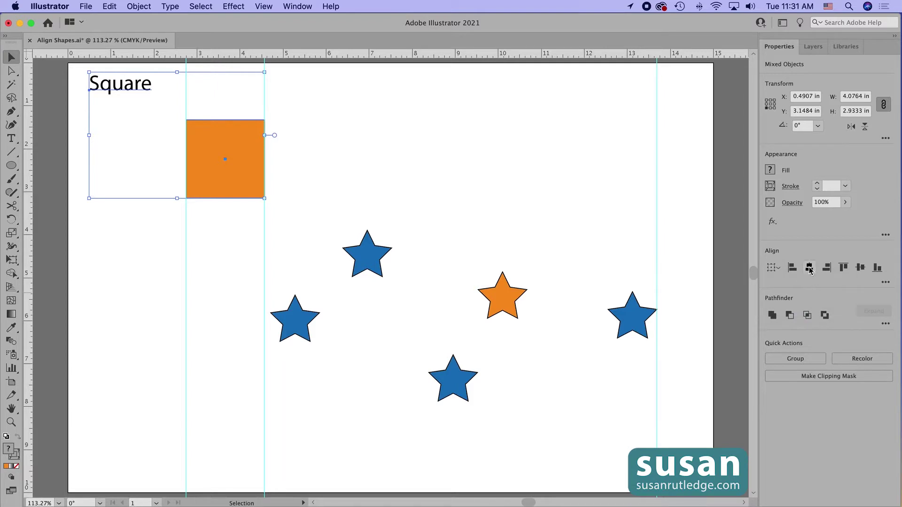
{"action": "left_click", "coordinate": [810, 268]}
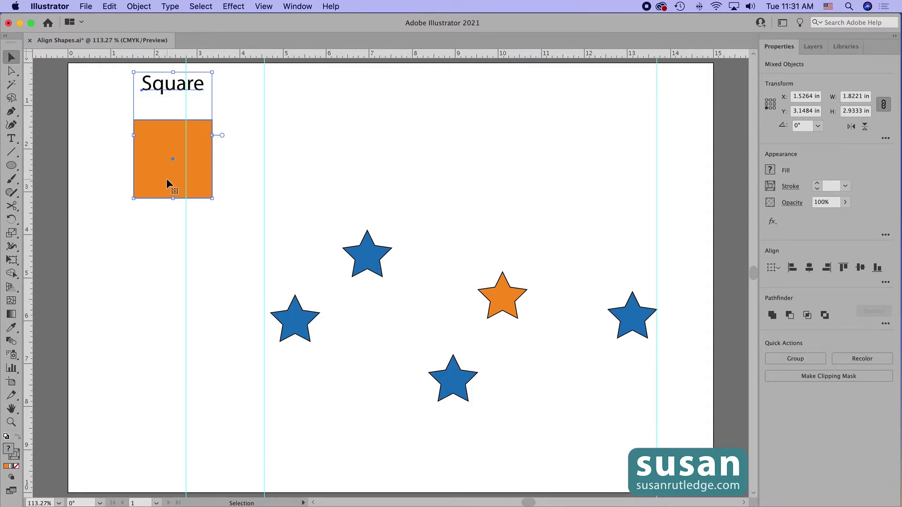
{"action": "left_click_drag", "start_coordinate": [160, 183], "coordinate": [212, 183]}
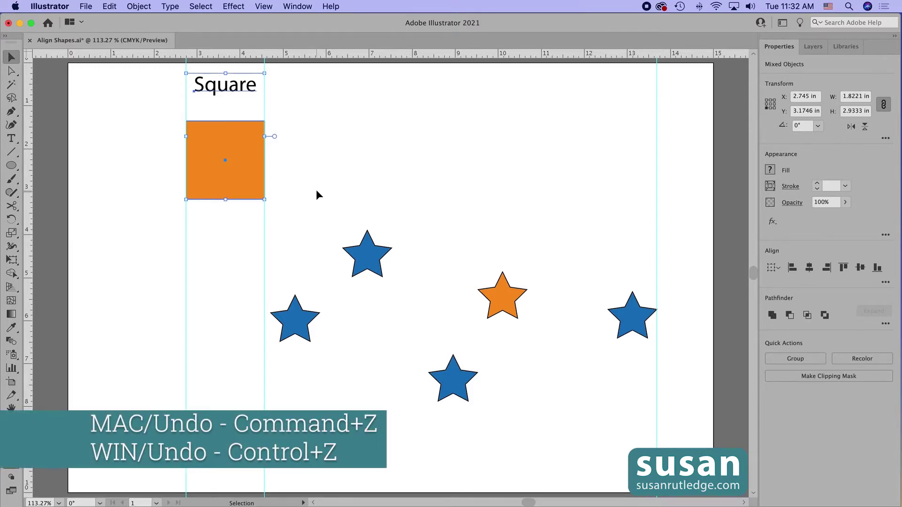
Undo the move and alignment, test centring on the Square text as key object, then undo it.
{"action": "key", "text": "super+z"}
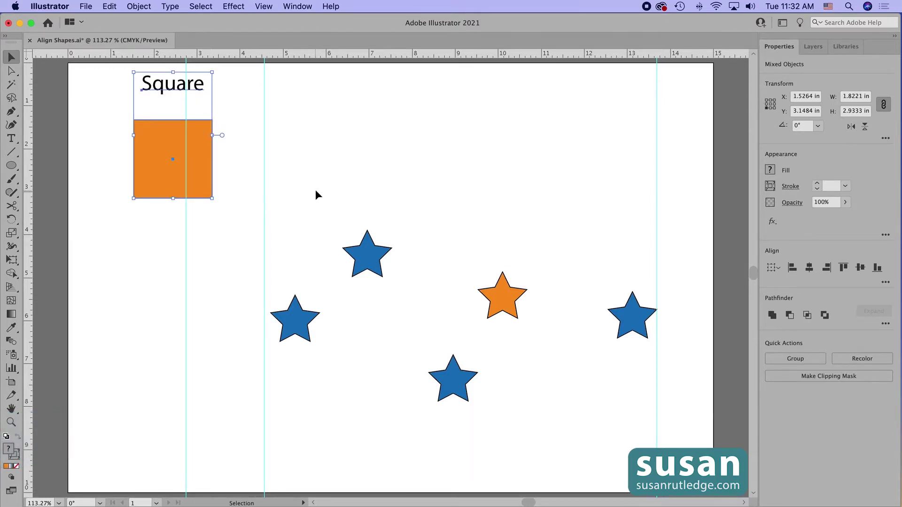
{"action": "key", "text": "shift+super+z"}
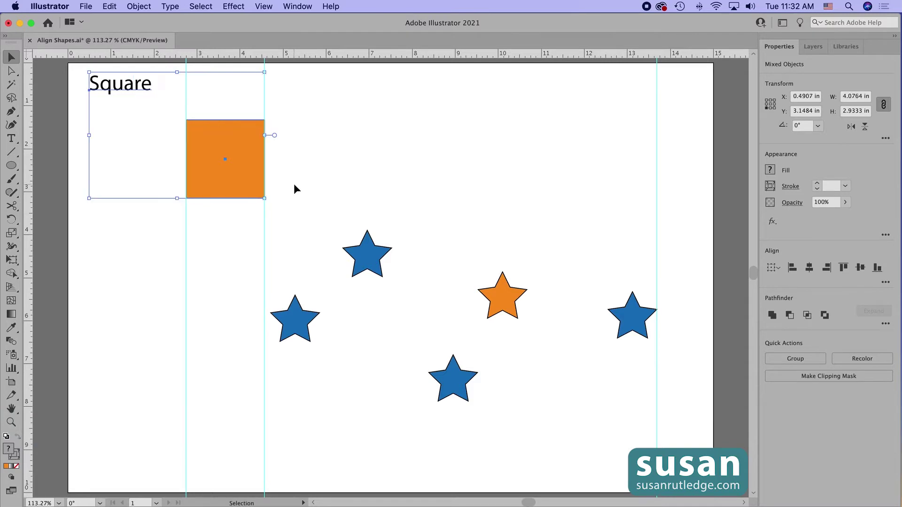
{"action": "left_click", "coordinate": [776, 269]}
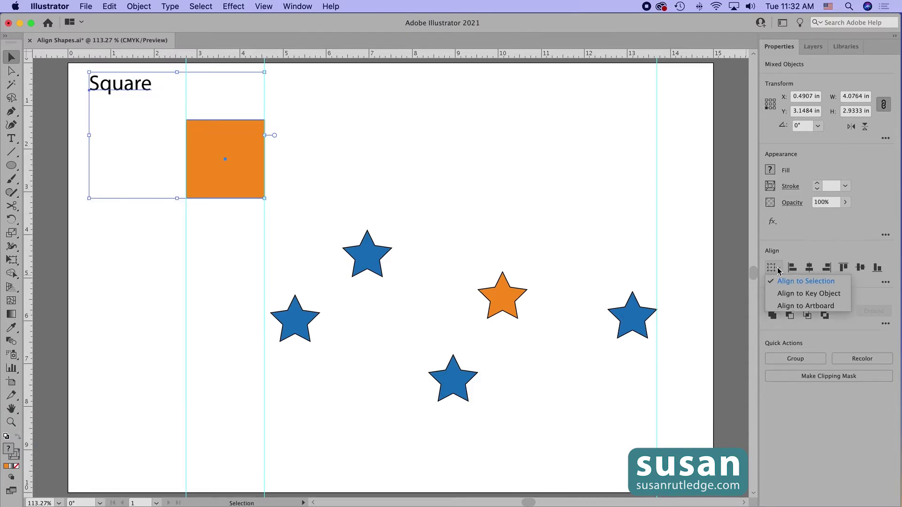
{"action": "left_click", "coordinate": [816, 297]}
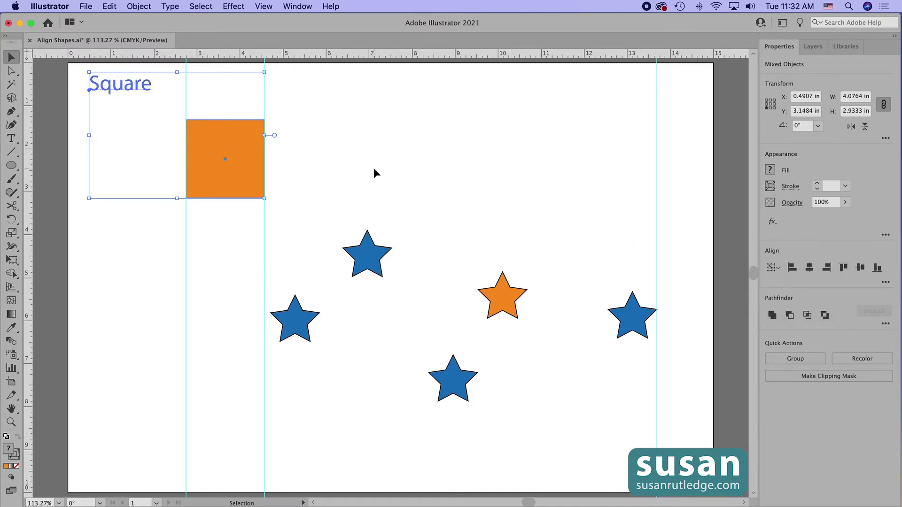
{"action": "left_click", "coordinate": [136, 92]}
{"action": "left_click", "coordinate": [809, 268]}
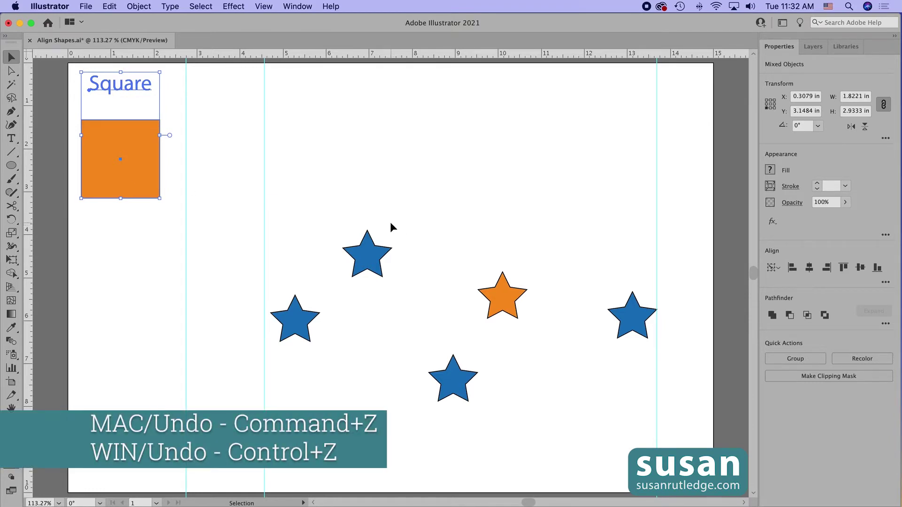
{"action": "key", "text": "super+z"}
{"action": "key", "text": "super+z"}
{"action": "key", "text": "super+z"}
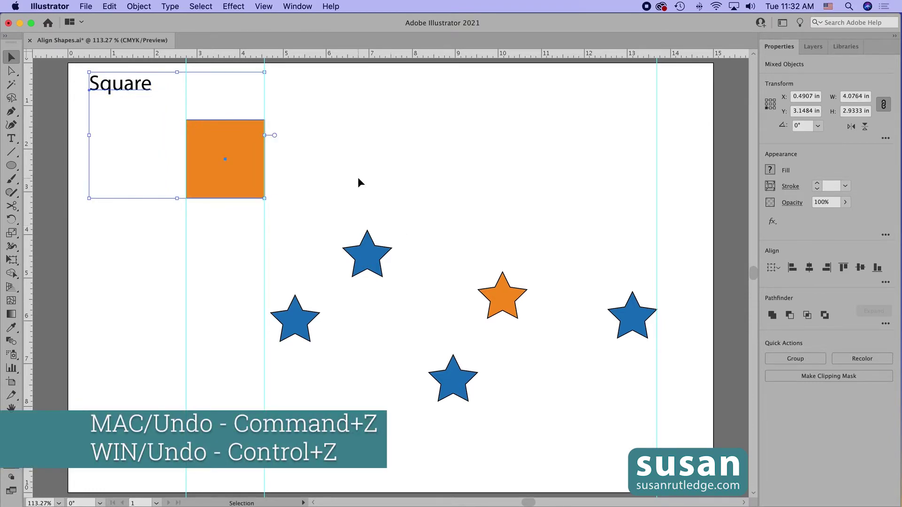
Set Align To back to Align to Artboard and display the Layers panel.
{"action": "left_click", "coordinate": [773, 268]}
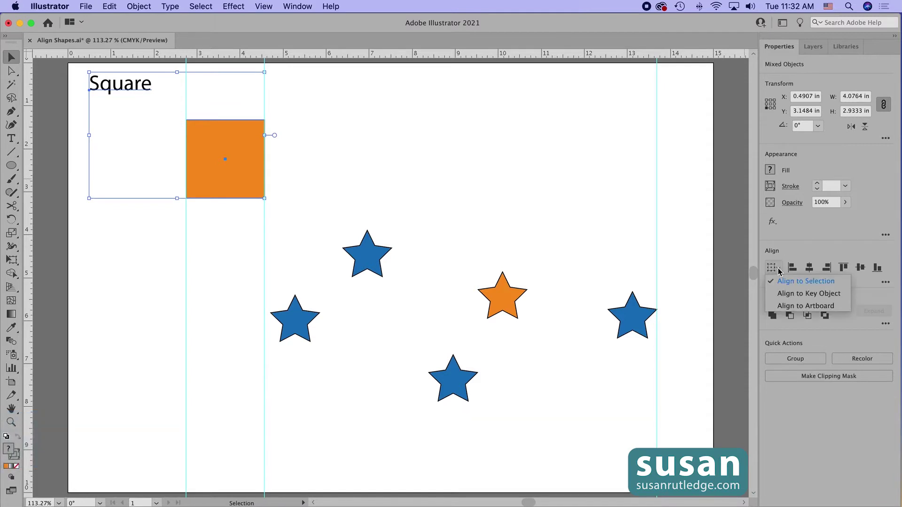
{"action": "left_click", "coordinate": [821, 305]}
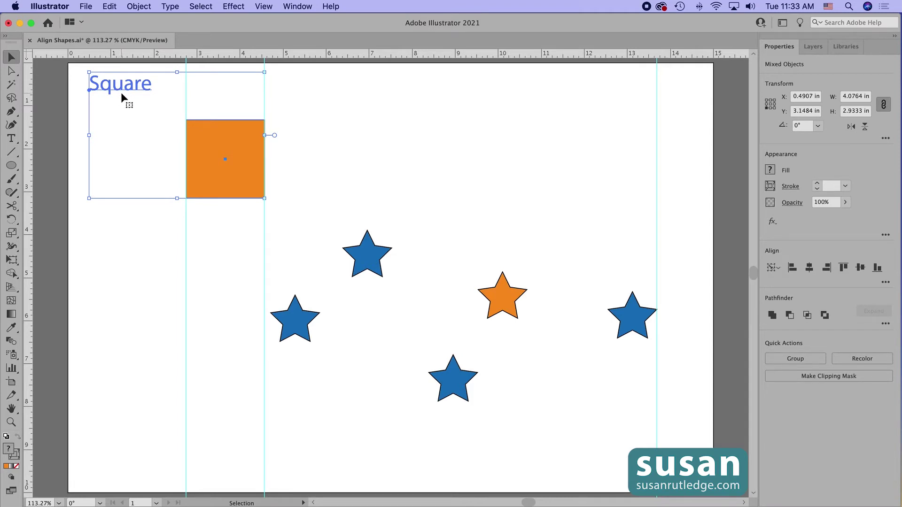
{"action": "left_click", "coordinate": [813, 47]}
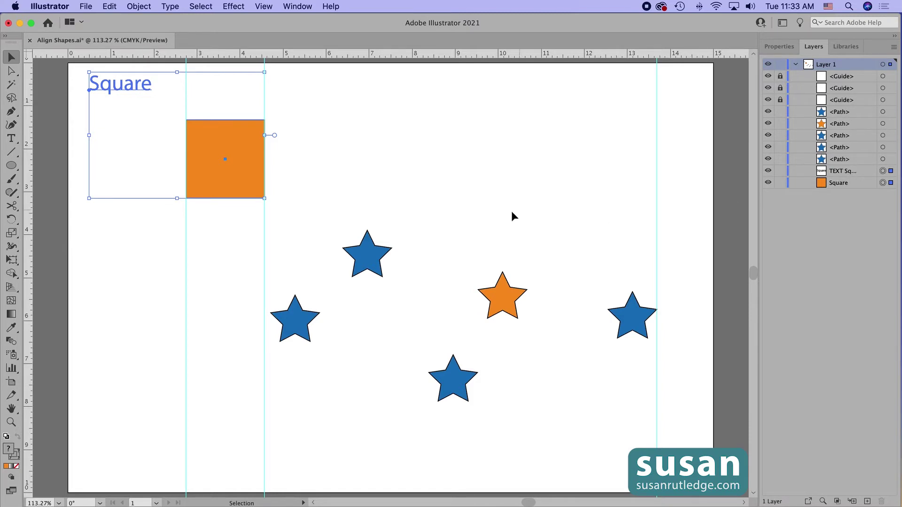
Select the text, square and left stars, switch Align To to Key Object, then deselect everything.
{"action": "left_click", "coordinate": [437, 182]}
{"action": "left_click_drag", "start_coordinate": [76, 75], "coordinate": [387, 345]}
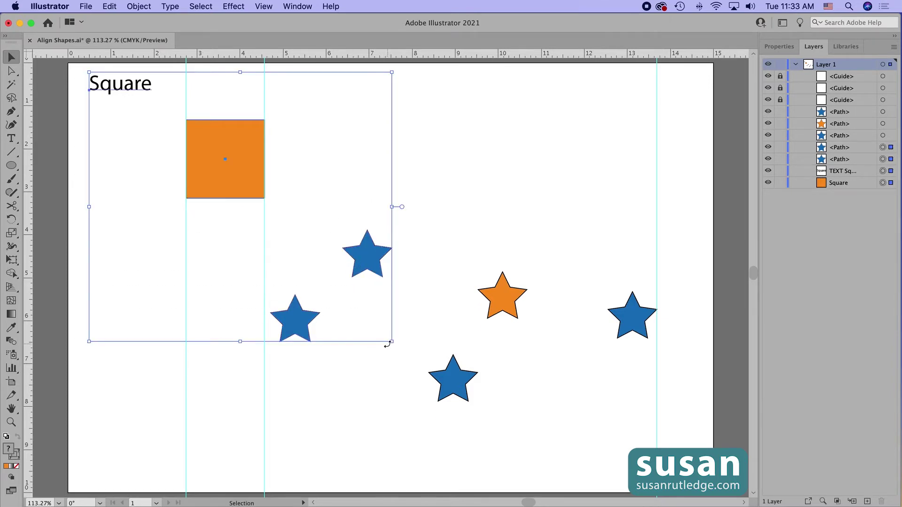
{"action": "left_click", "coordinate": [779, 46]}
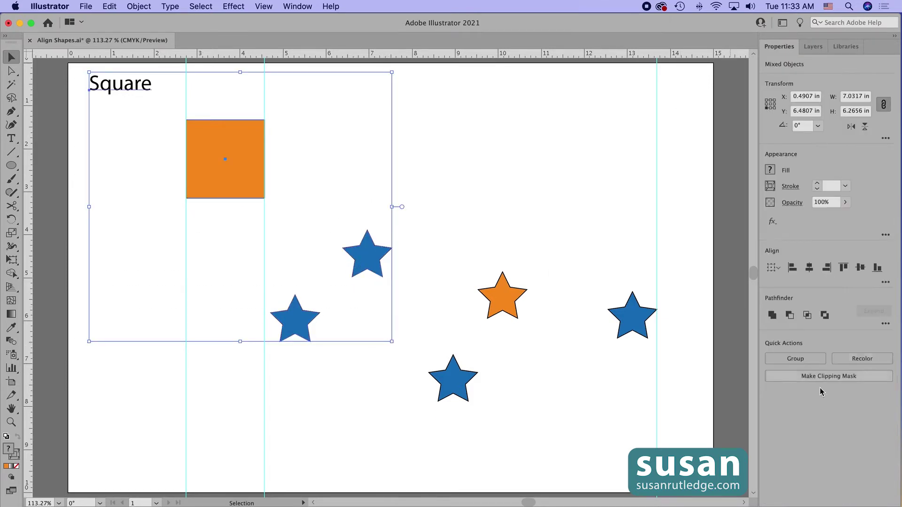
{"action": "left_click", "coordinate": [774, 268]}
{"action": "left_click", "coordinate": [812, 295]}
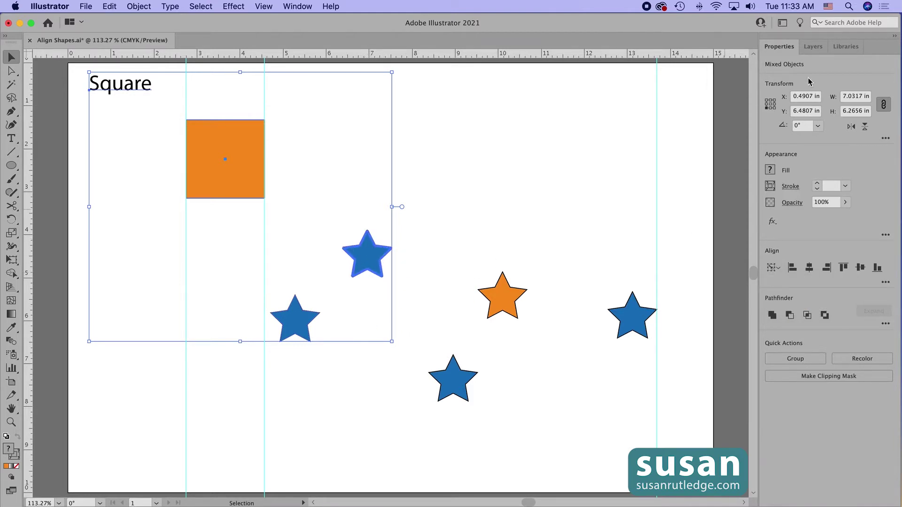
{"action": "left_click", "coordinate": [813, 46]}
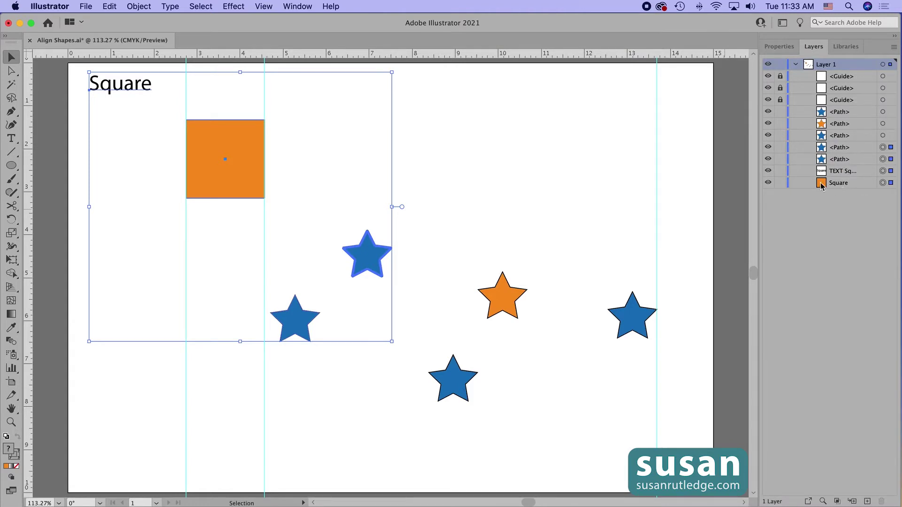
{"action": "left_click", "coordinate": [474, 199]}
{"action": "left_click", "coordinate": [778, 47]}
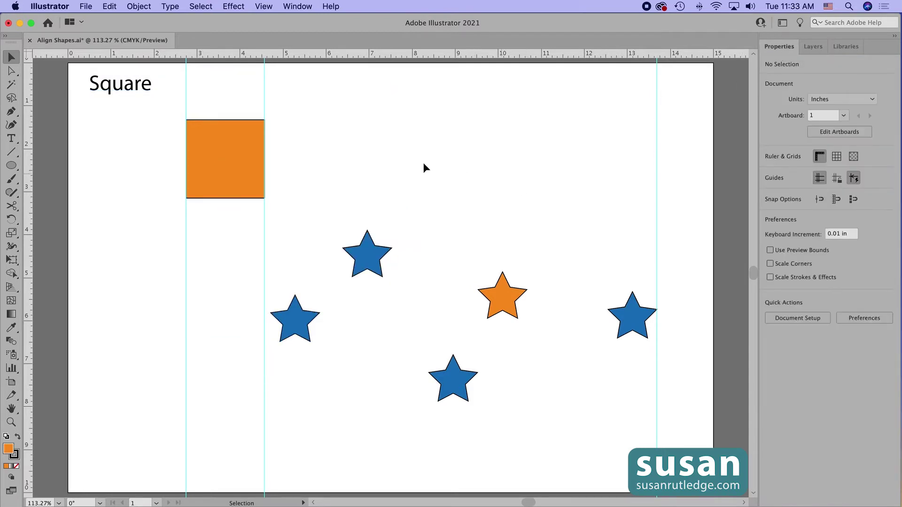
Select the label and square, set the square as key object, centre horizontally, then undo.
{"action": "left_click_drag", "start_coordinate": [81, 71], "coordinate": [270, 208]}
{"action": "left_click", "coordinate": [778, 269]}
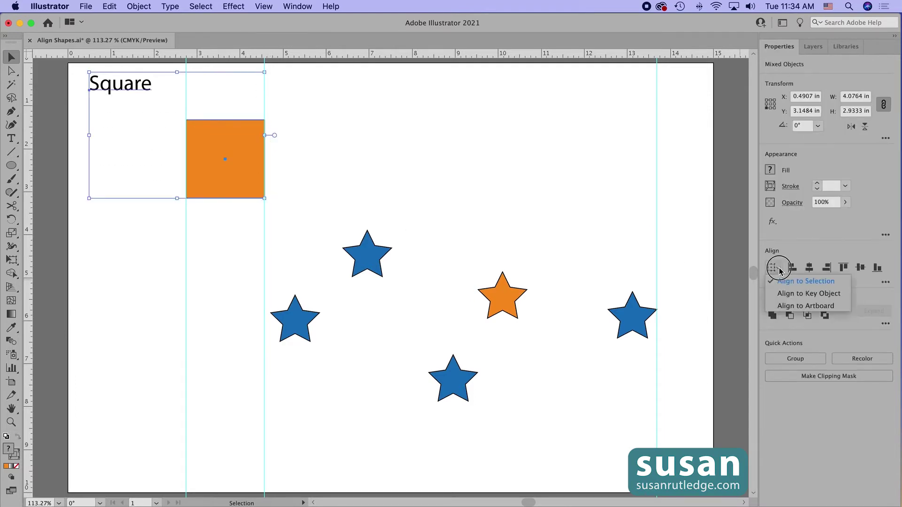
{"action": "left_click", "coordinate": [808, 293]}
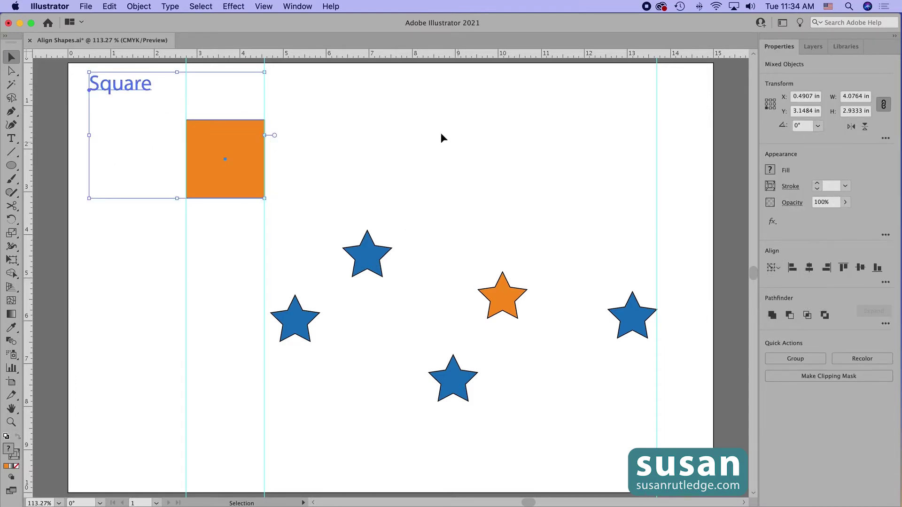
{"action": "left_click", "coordinate": [235, 139]}
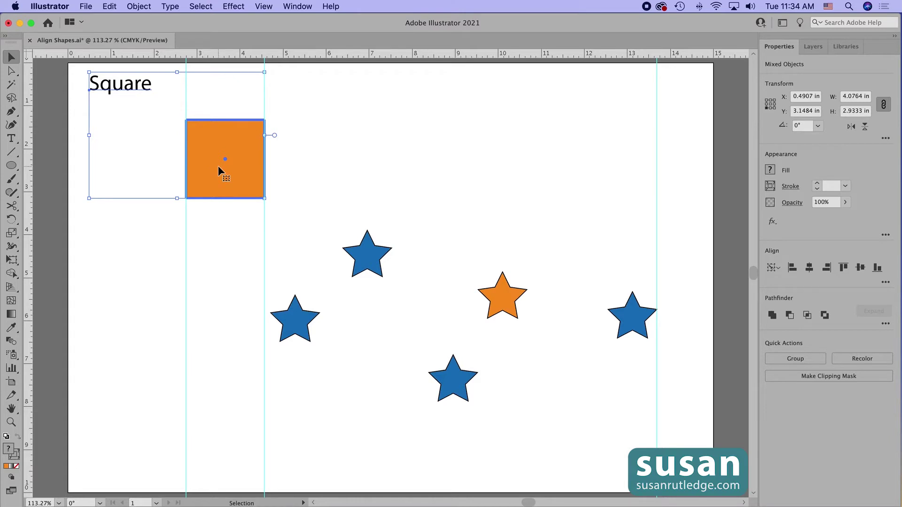
{"action": "left_click", "coordinate": [809, 268]}
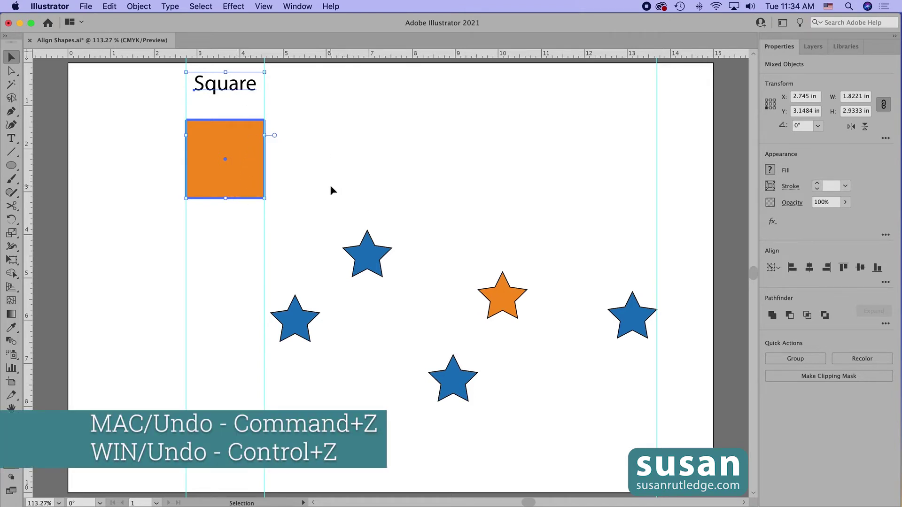
{"action": "key", "text": "super+z"}
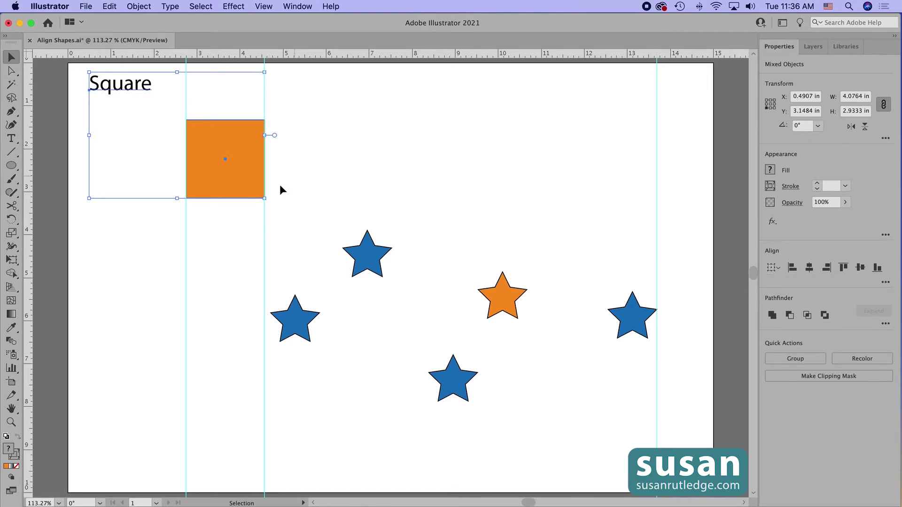
Re-pick the orange square as key and centre the Square label over it, then deselect.
{"action": "left_click", "coordinate": [243, 149]}
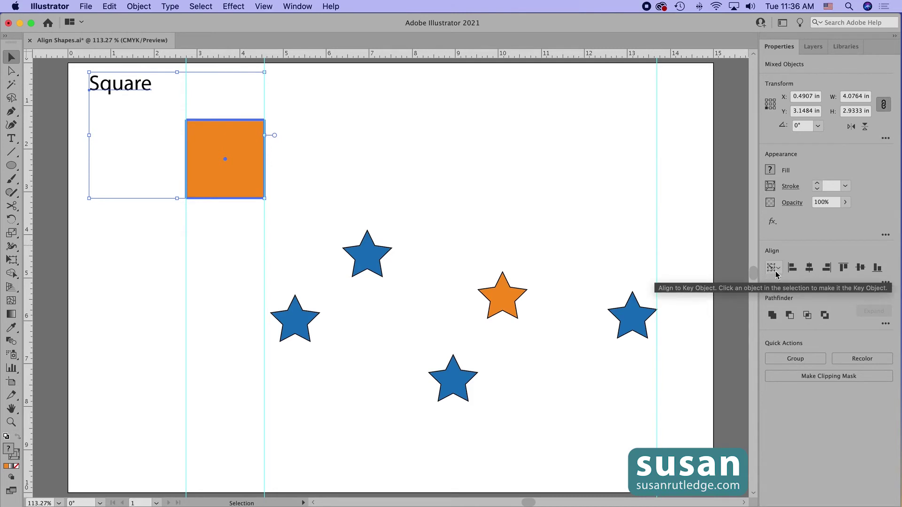
{"action": "left_click", "coordinate": [810, 270]}
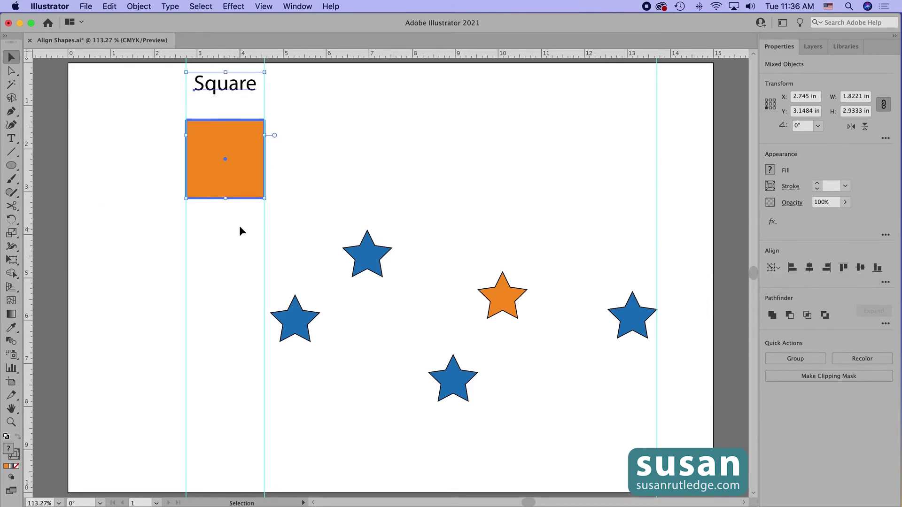
{"action": "left_click", "coordinate": [329, 232]}
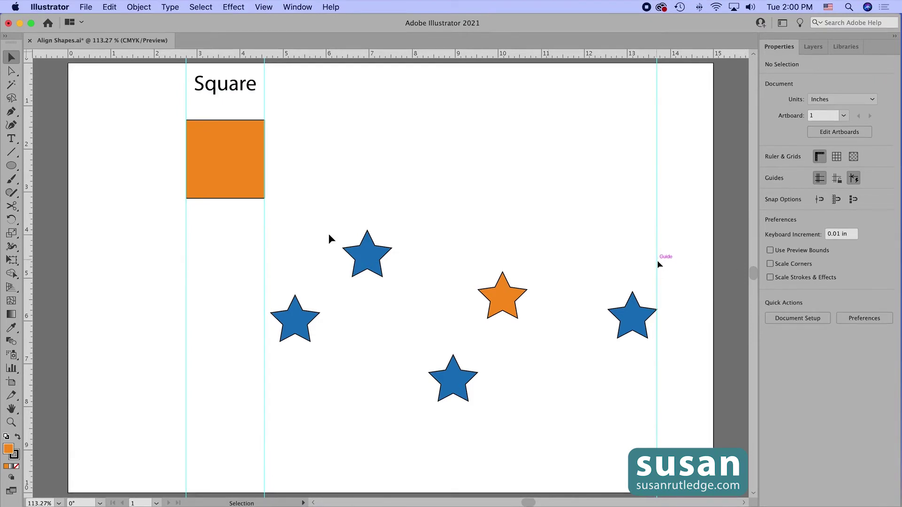
Draw orange circles on the artboard with the Ellipse tool (L).
{"action": "key", "text": "l"}
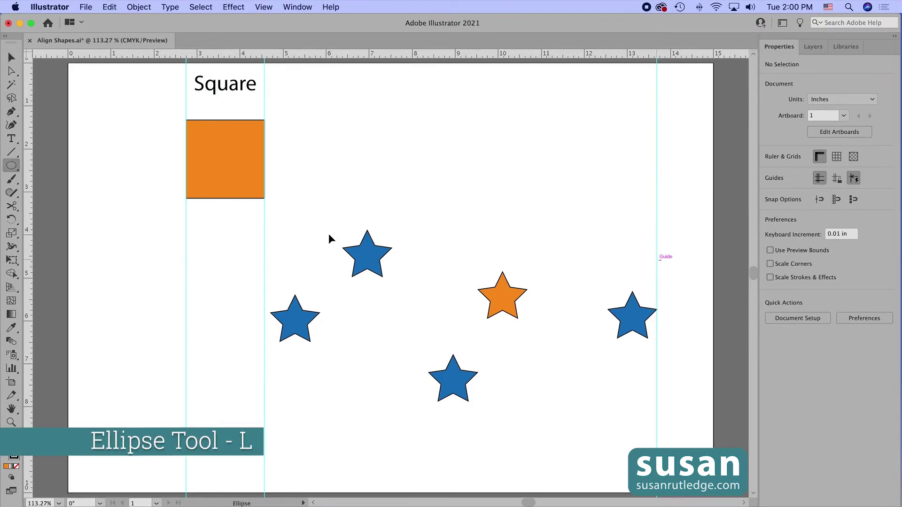
{"action": "left_click_drag", "start_coordinate": [346, 123], "coordinate": [408, 186]}
{"action": "left_click_drag", "start_coordinate": [469, 89], "coordinate": [631, 219]}
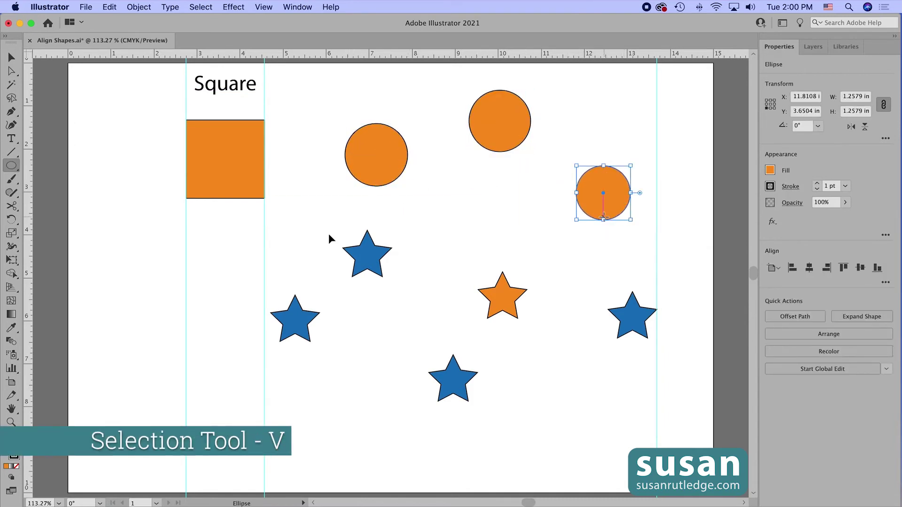
Vertically centre all three circles on the top circle as key object, then deselect.
{"action": "key", "text": "v"}
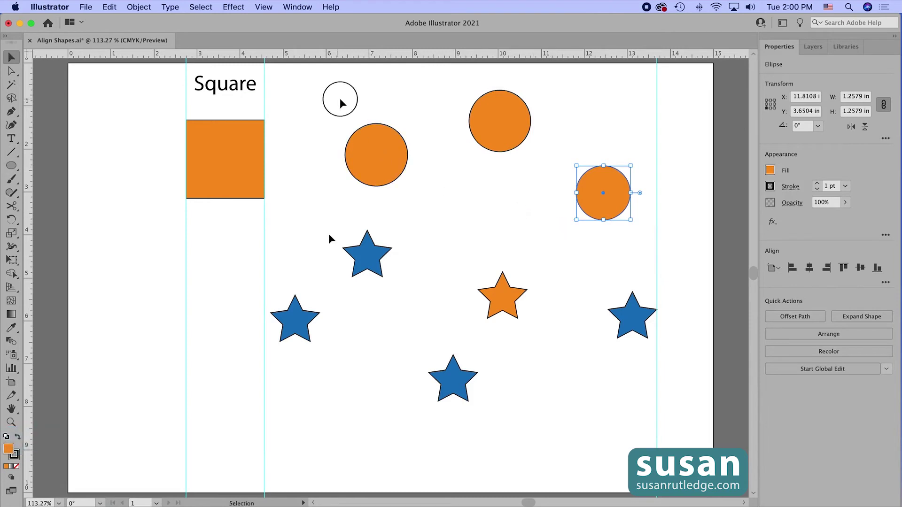
{"action": "left_click_drag", "start_coordinate": [338, 96], "coordinate": [601, 209]}
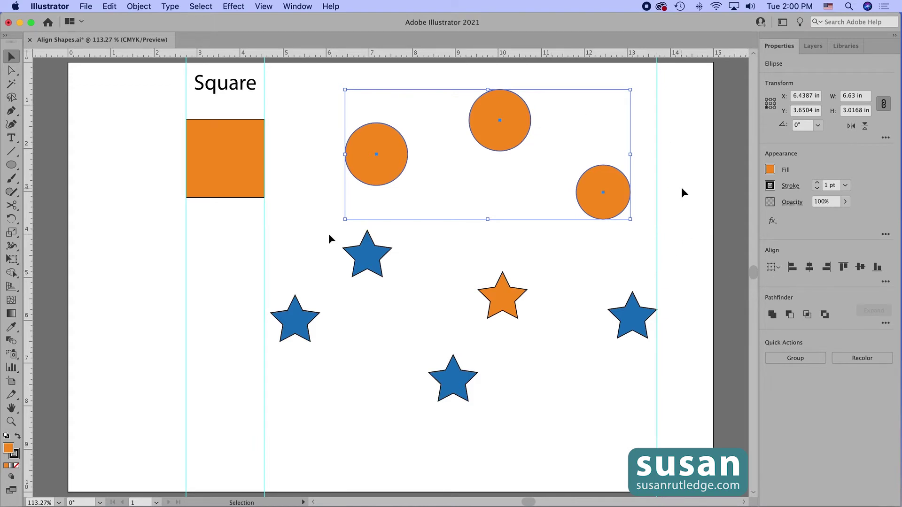
{"action": "left_click", "coordinate": [519, 124]}
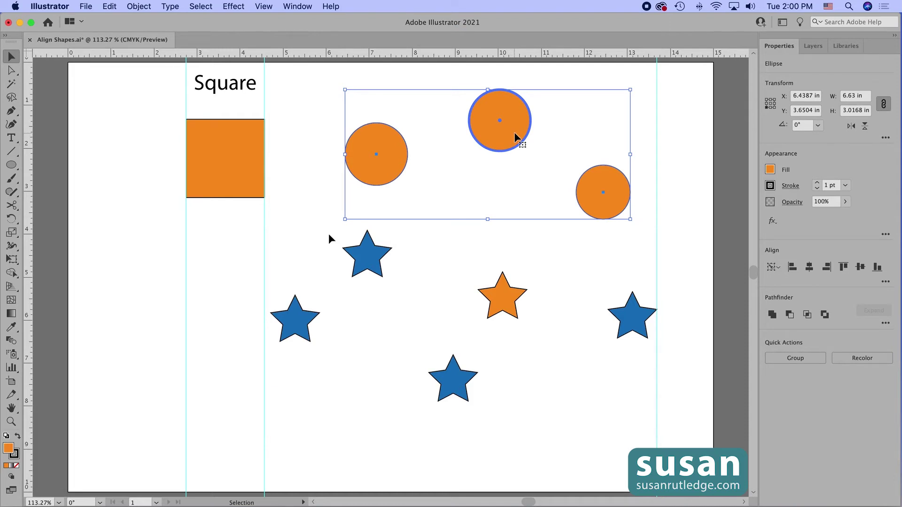
{"action": "left_click", "coordinate": [861, 268]}
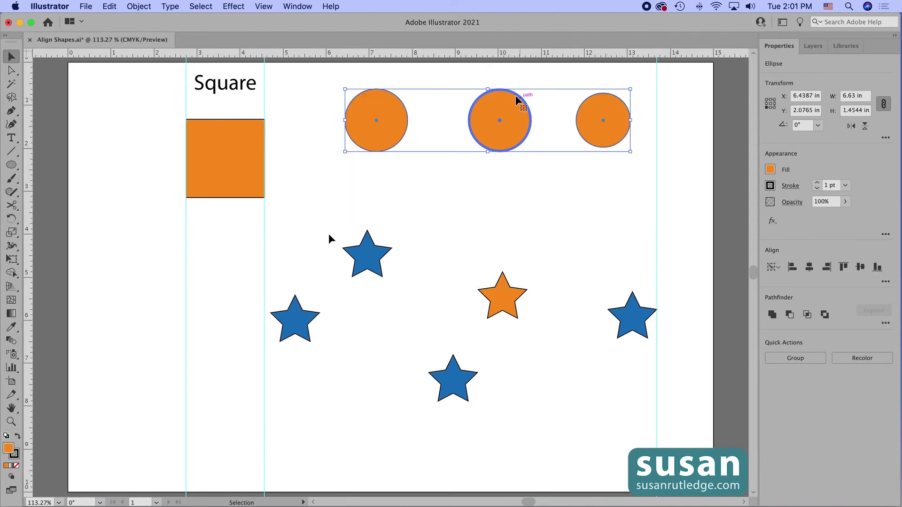
{"action": "left_click", "coordinate": [506, 154]}
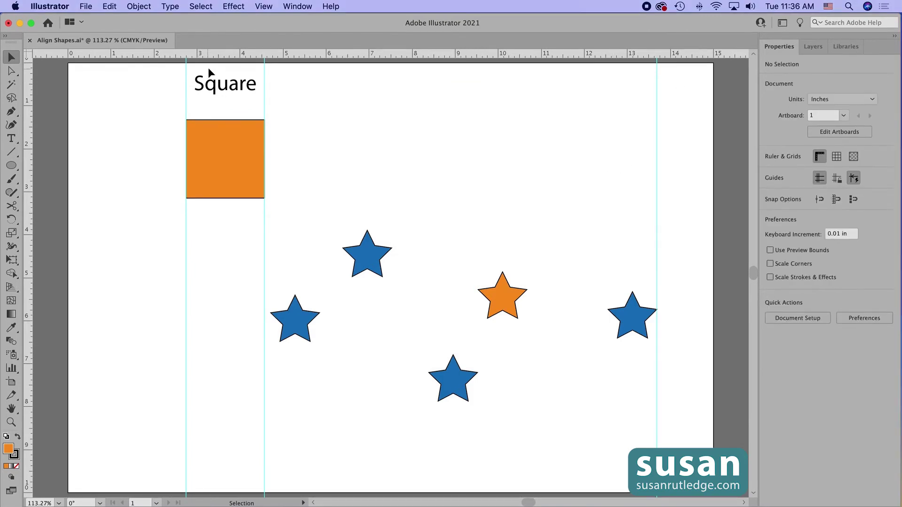
Snap the leftmost blue star onto the guide and select all five stars.
{"action": "left_click_drag", "start_coordinate": [203, 72], "coordinate": [237, 184]}
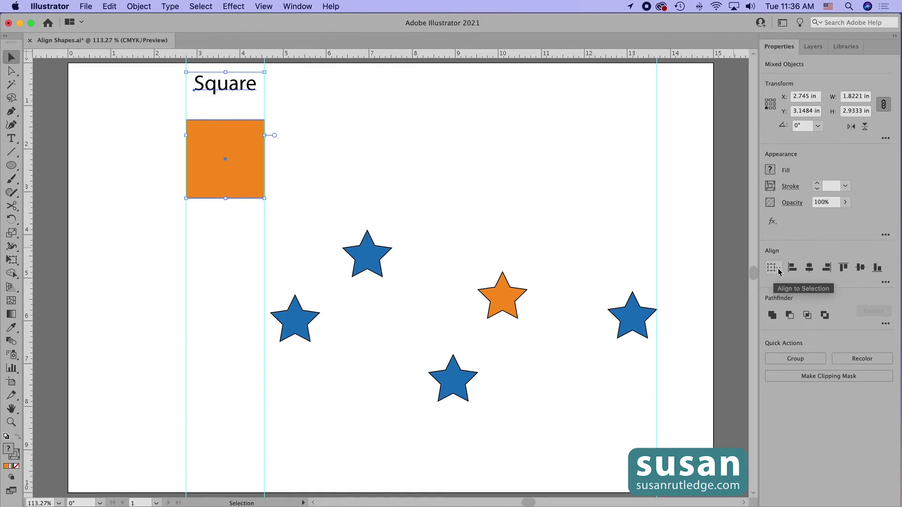
{"action": "left_click", "coordinate": [478, 230]}
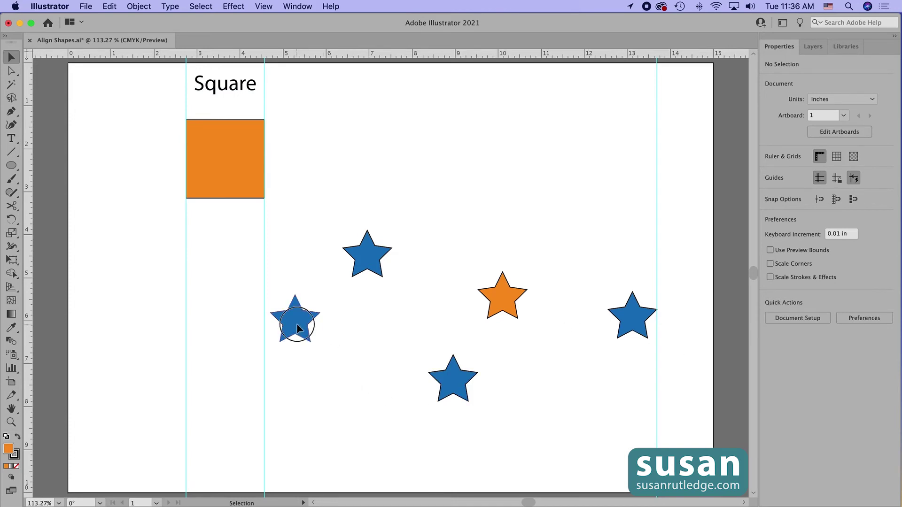
{"action": "left_click_drag", "start_coordinate": [297, 326], "coordinate": [291, 328]}
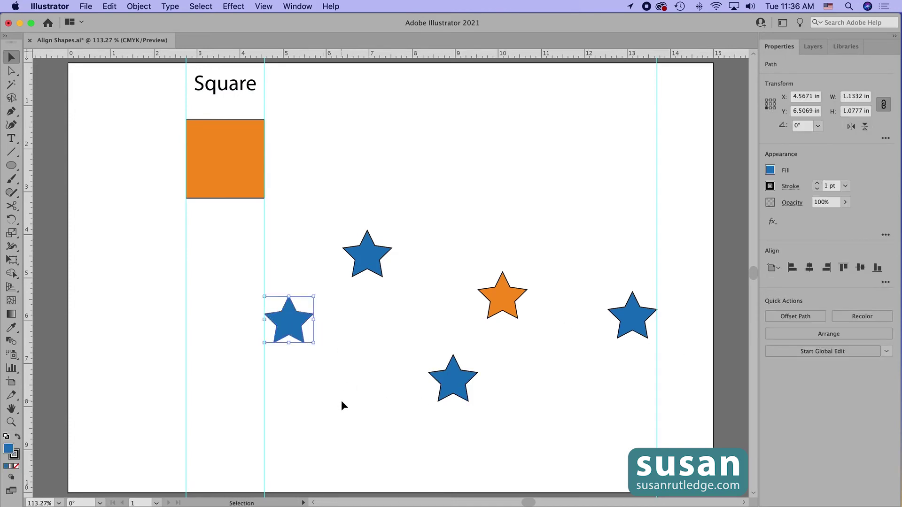
{"action": "left_click_drag", "start_coordinate": [281, 181], "coordinate": [630, 427]}
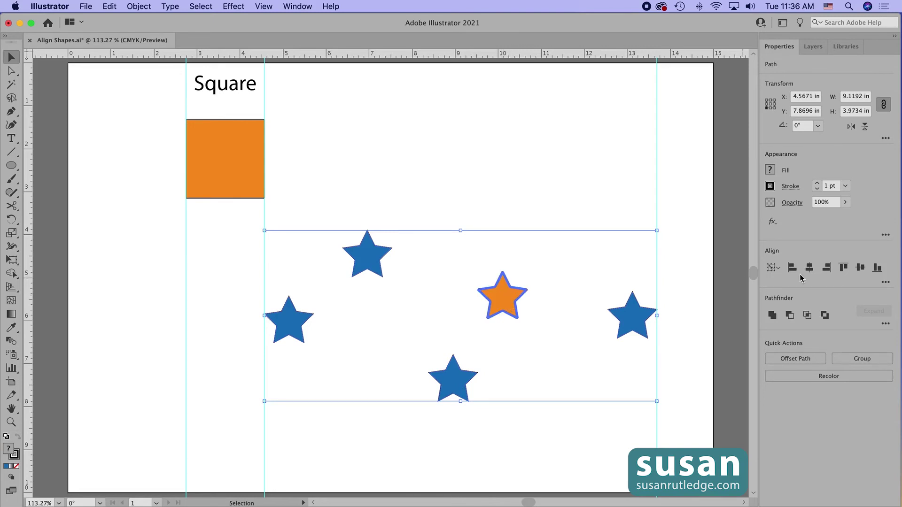
Vertically align the five stars to the orange star's centre and reveal the More Options flyout.
{"action": "left_click", "coordinate": [861, 268]}
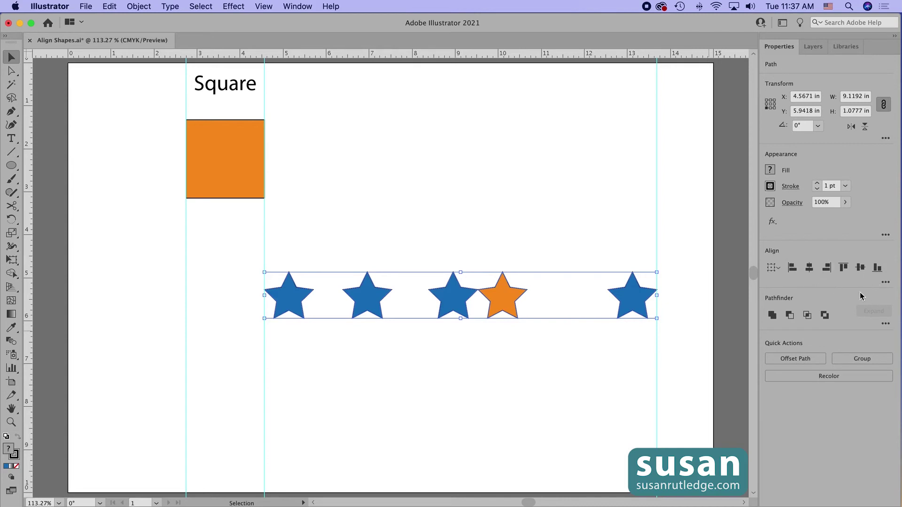
{"action": "left_click", "coordinate": [886, 283]}
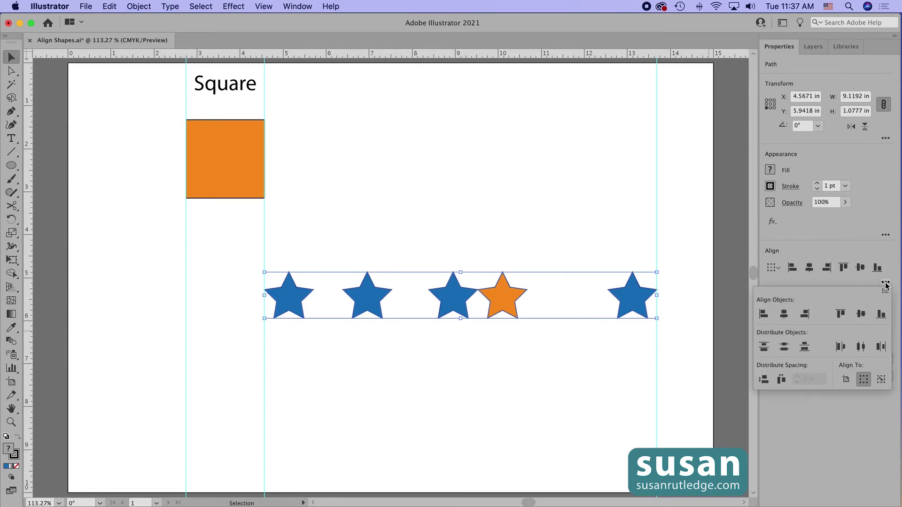
Apply Horizontal Distribute Center to the five stars and close the Align flyout.
{"action": "left_click", "coordinate": [861, 348]}
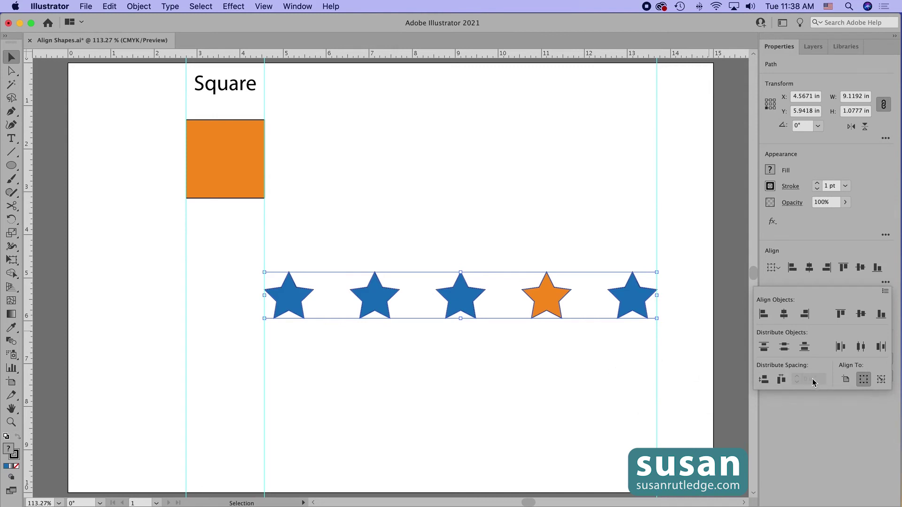
{"action": "left_click", "coordinate": [539, 382]}
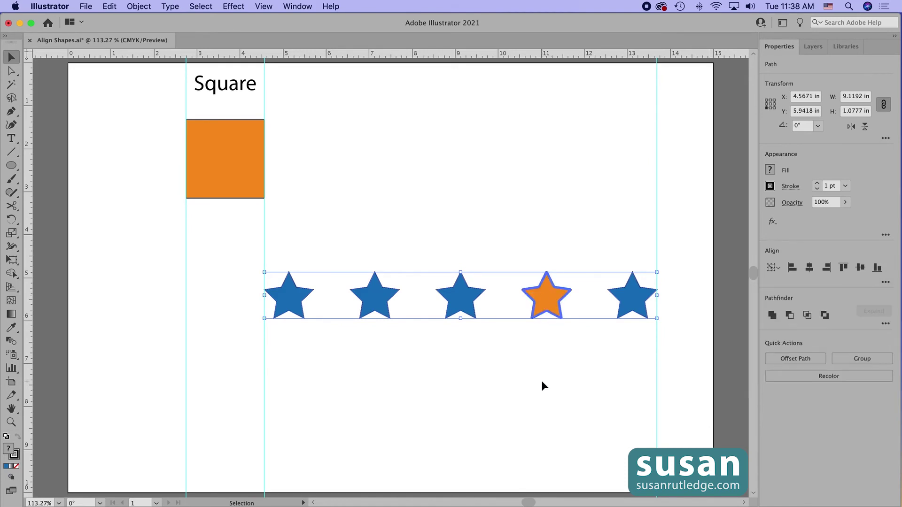
Distribute the five stars horizontally with 0.15 in spacing around the orange key star.
{"action": "left_click", "coordinate": [886, 283]}
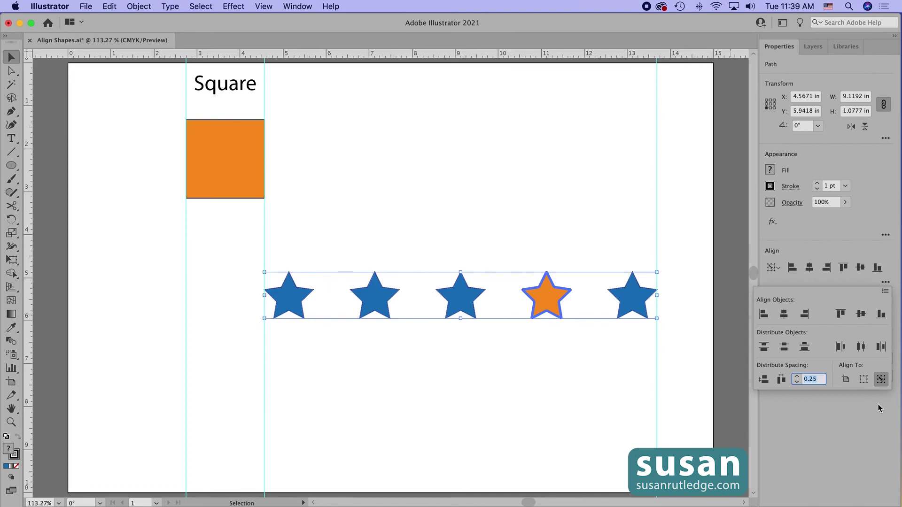
{"action": "key", "text": "BackSpace"}
{"action": "left_click", "coordinate": [782, 381]}
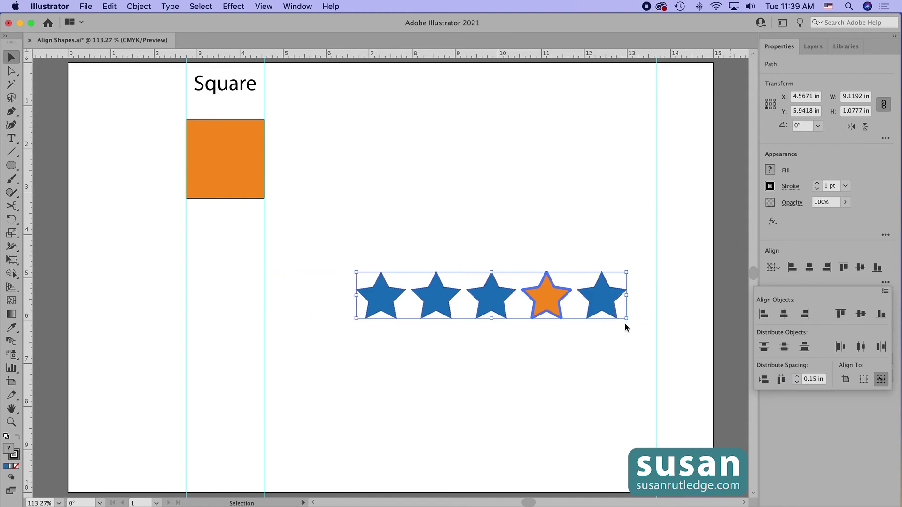